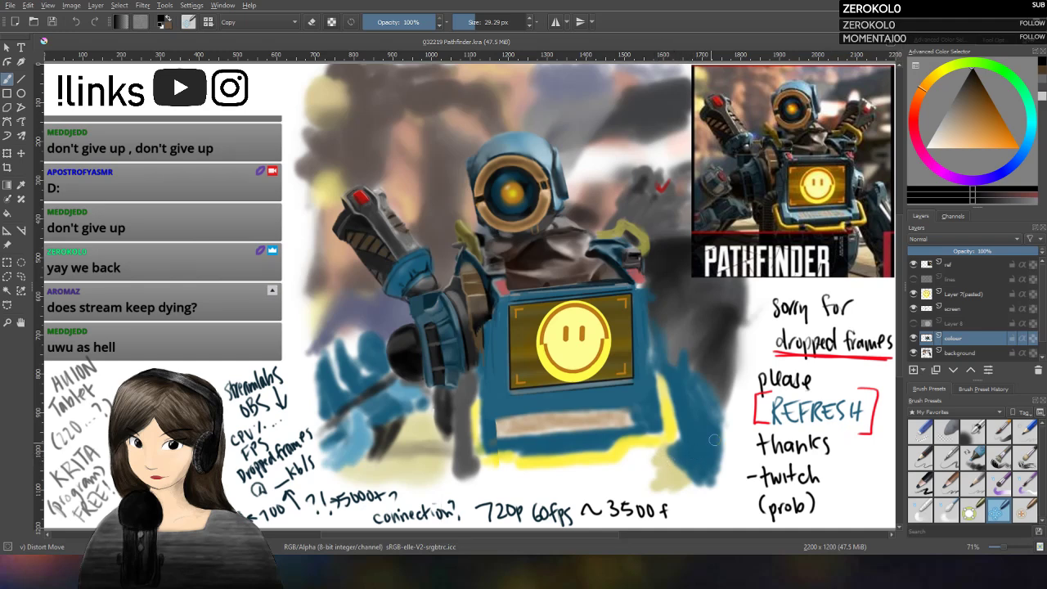
# Step: Choose the Pencil-2 brush for the colour layer and set it to 35% opacity and a size of 56.38 px
pyautogui.click(922, 458)
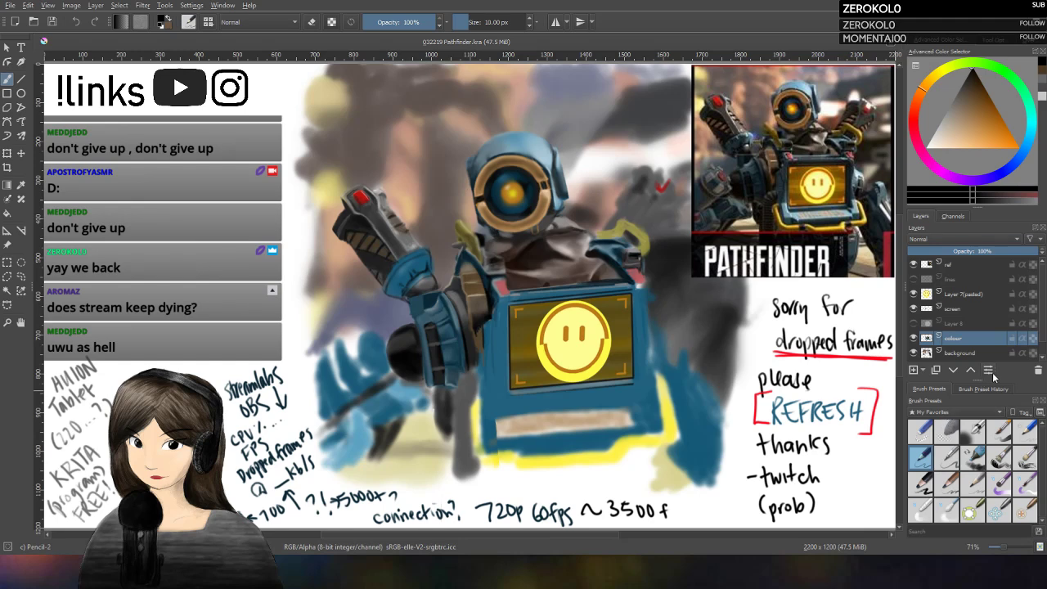
pyautogui.click(20, 185)
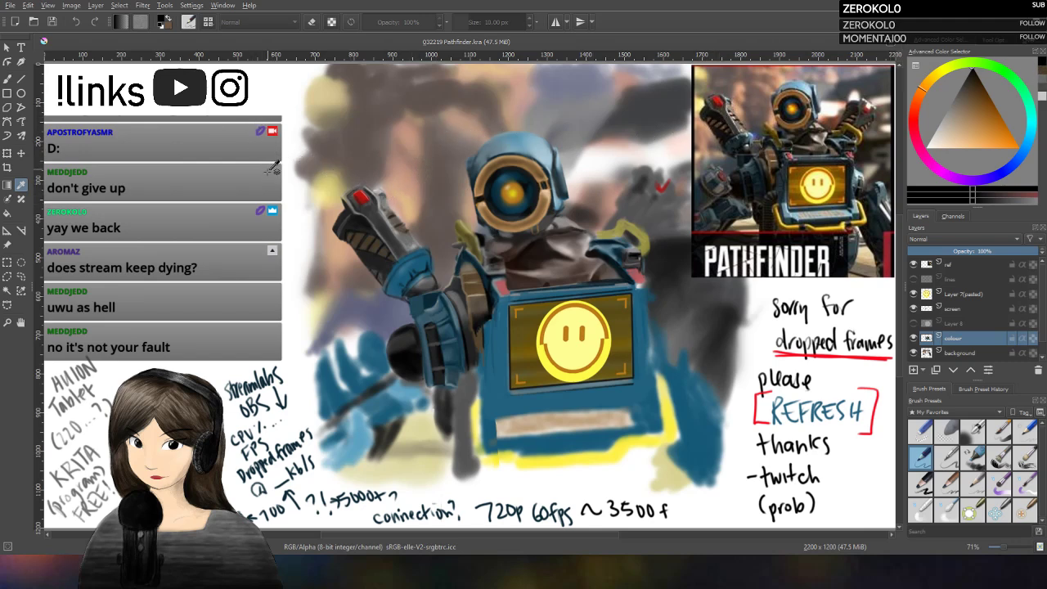
pyautogui.press('b')
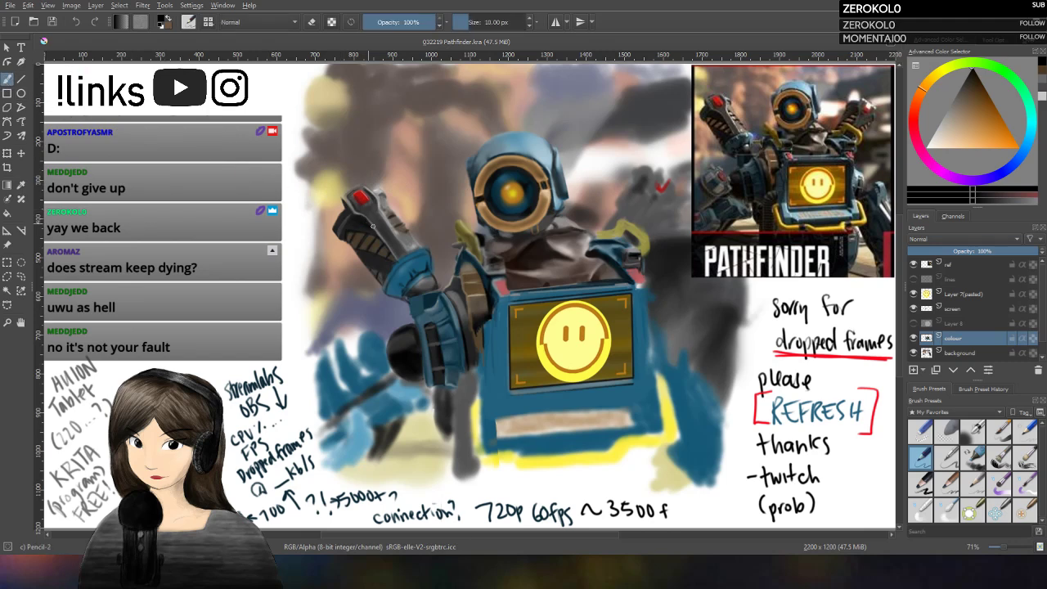
pyautogui.click(393, 22)
pyautogui.click(482, 22)
pyautogui.click(483, 22)
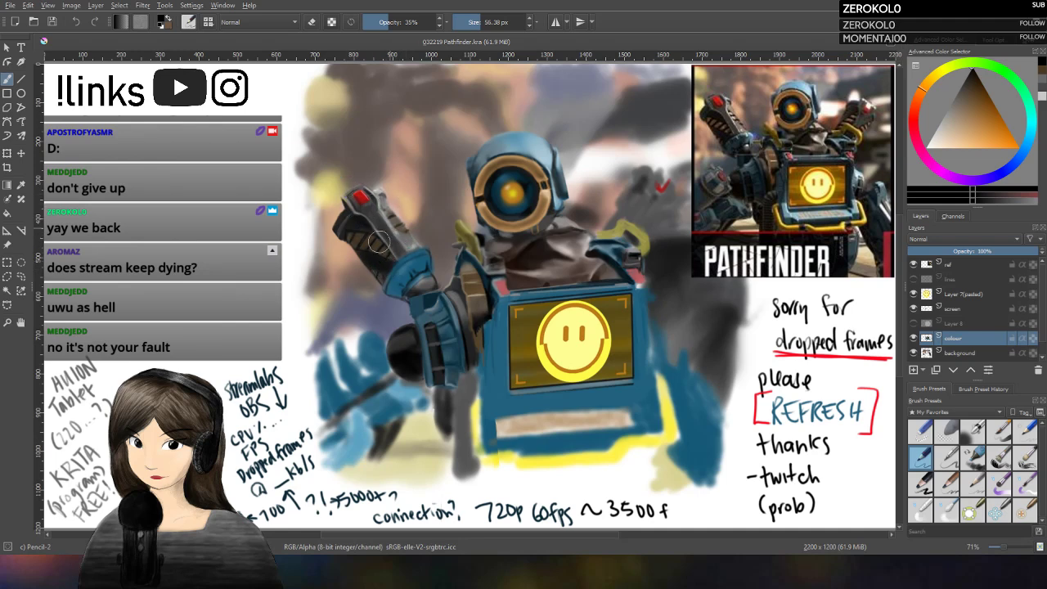
# Step: Set the pencil to 41% opacity and 10.36 px, and sample a grey from the robot's raised hand
pyautogui.press('o')
pyautogui.press('[')
pyautogui.press('[')
pyautogui.press('[')
pyautogui.press('[')
pyautogui.press('[')
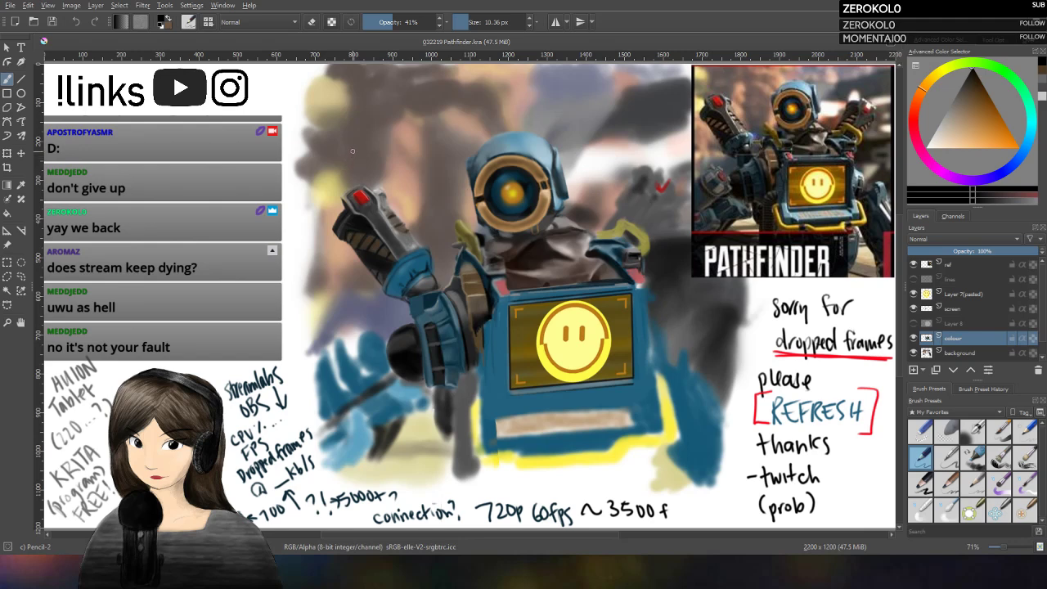
pyautogui.keyDown('ctrl'); pyautogui.click(351, 194); pyautogui.keyUp('ctrl')
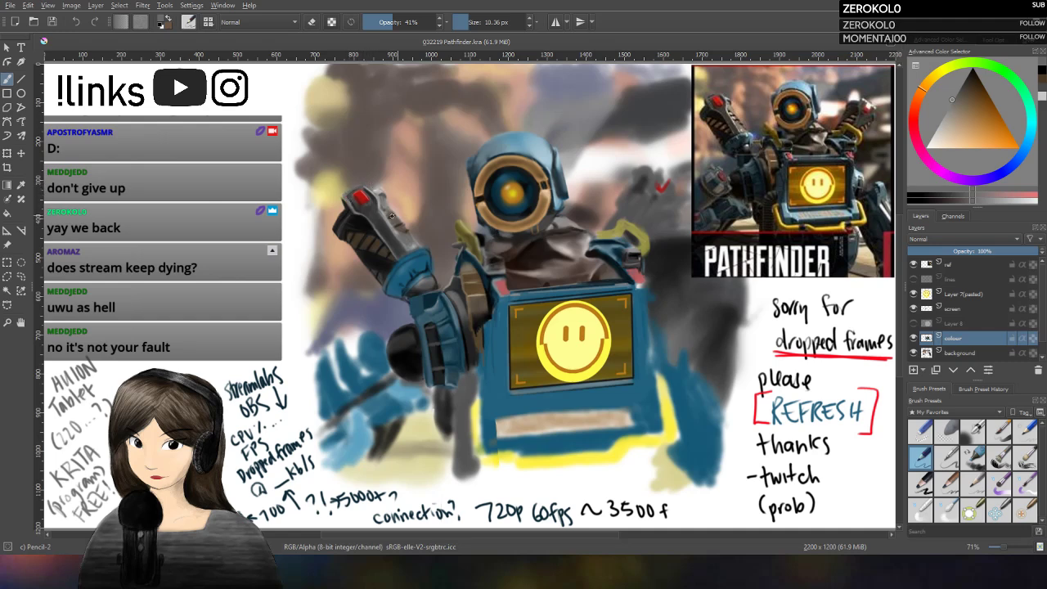
# Step: Soften the dark side of the raised hand with the Blender Blur brush at 36% opacity and 33.79 px
pyautogui.click(946, 511)
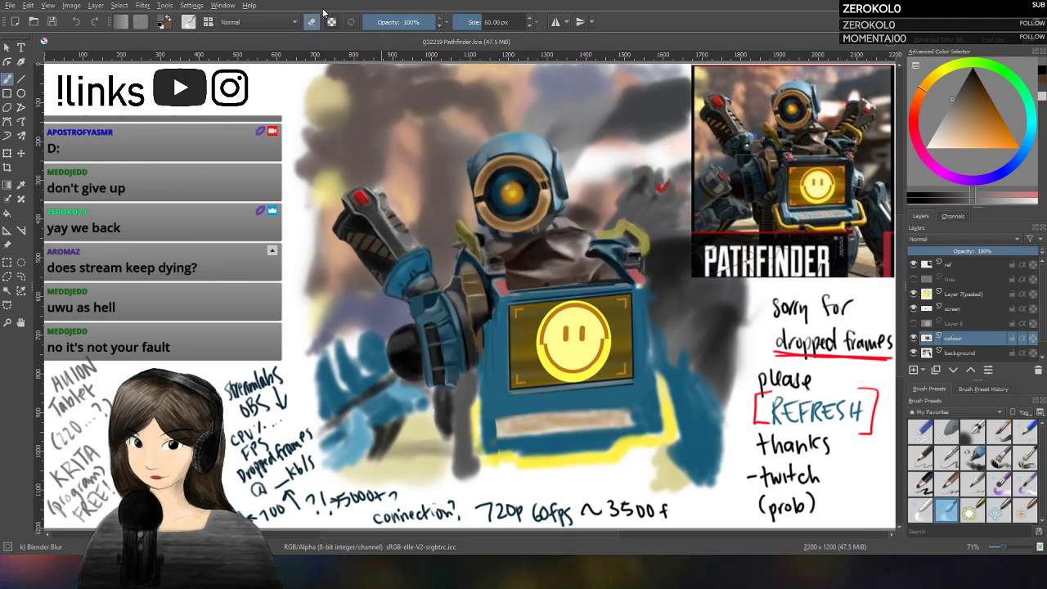
pyautogui.moveTo(434, 22); pyautogui.dragTo(393, 22)
pyautogui.moveTo(490, 22); pyautogui.dragTo(484, 22)
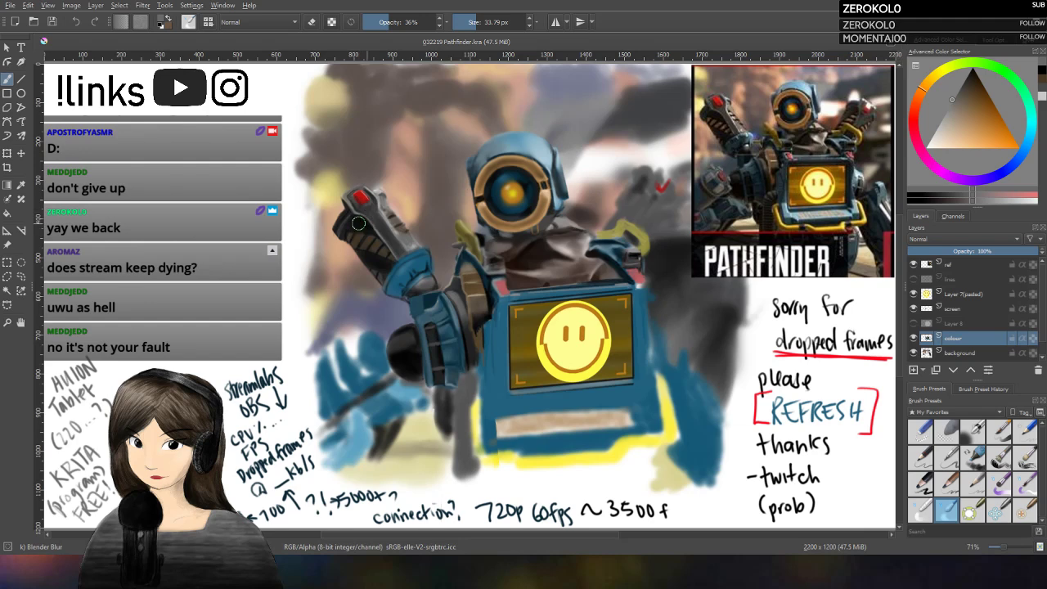
pyautogui.moveTo(352, 225)
pyautogui.mouseDown()
pyautogui.moveTo(341, 223)
pyautogui.moveTo(364, 210)
pyautogui.moveTo(336, 232)
pyautogui.moveTo(348, 216)
pyautogui.mouseUp()
# Step: Sample a dark blue from the robot's raised arm and return to the Pencil-2 brush
pyautogui.click(21, 185)
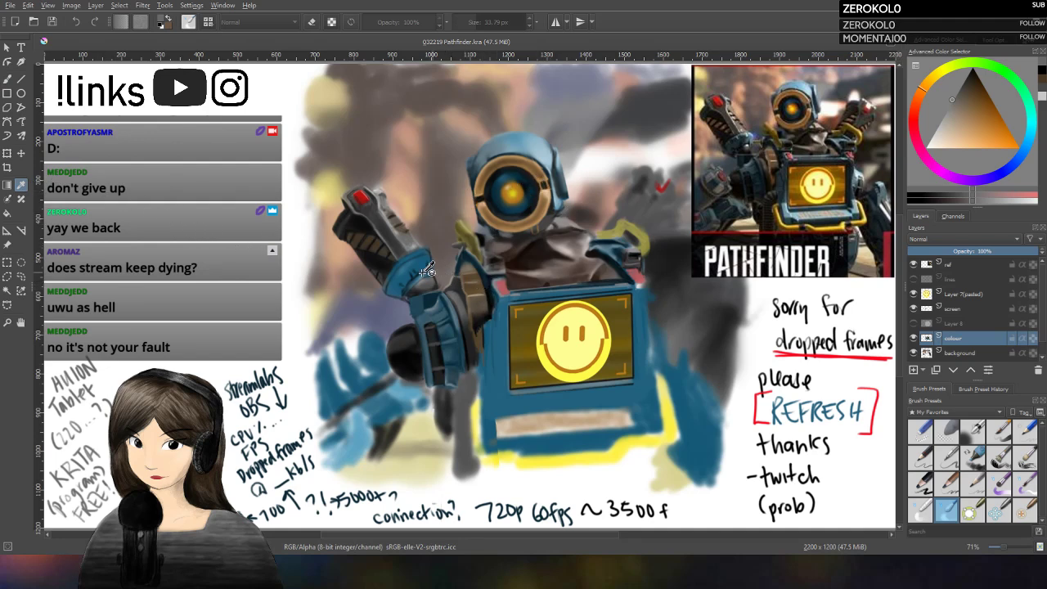
pyautogui.click(402, 272)
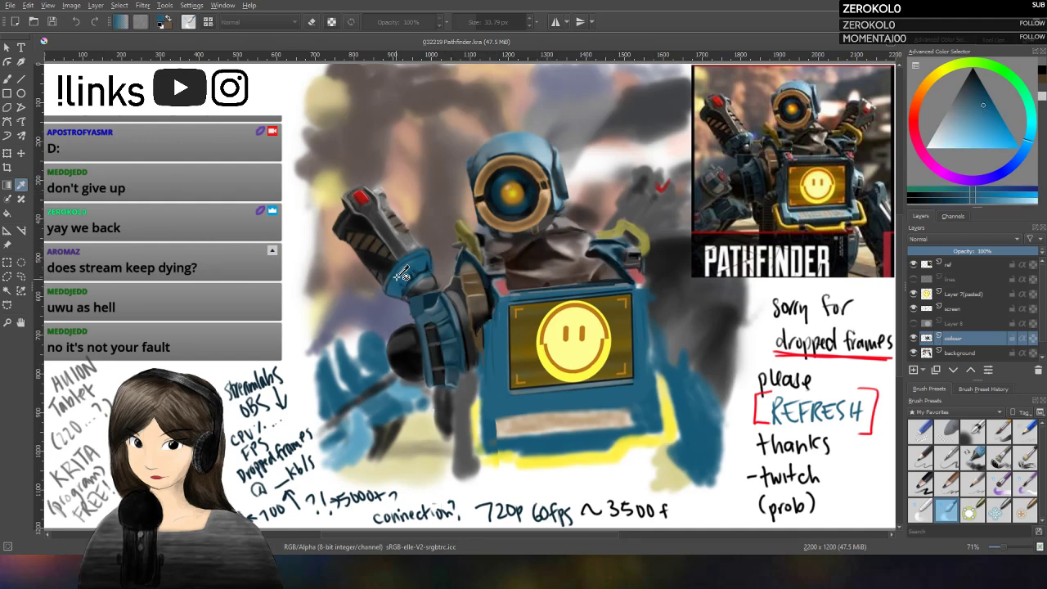
pyautogui.click(439, 315)
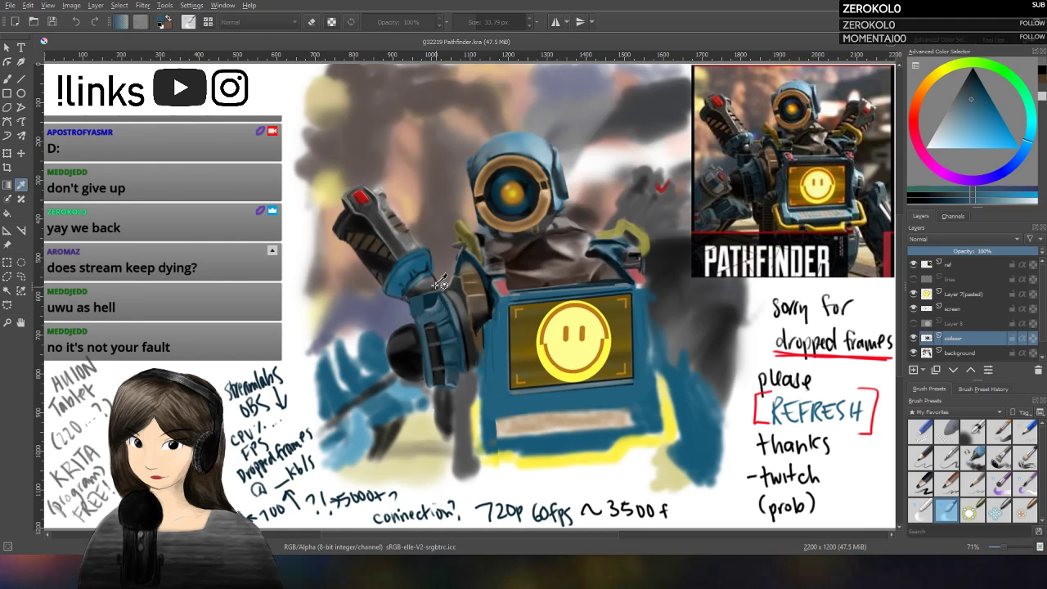
pyautogui.click(8, 76)
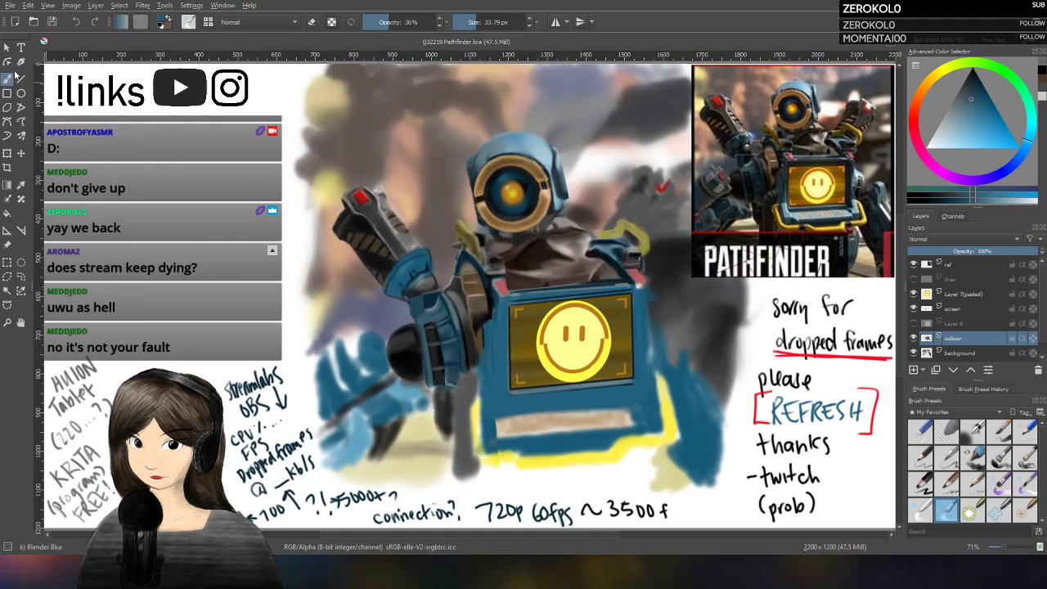
pyautogui.click(920, 460)
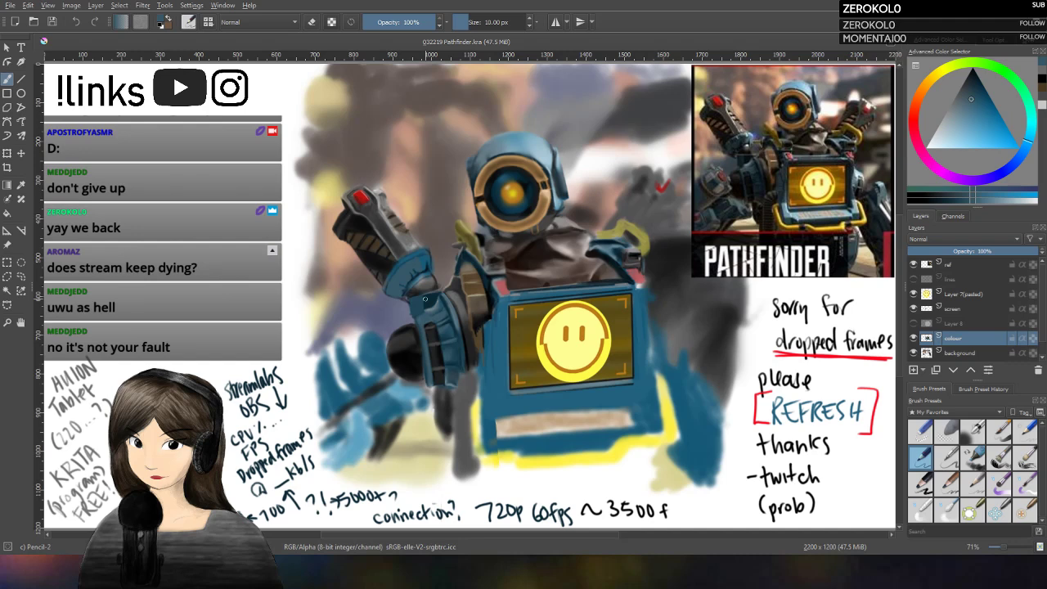
# Step: Draw a freehand selection around the robot's raised hand and its blue wrist cuff
pyautogui.click(21, 276)
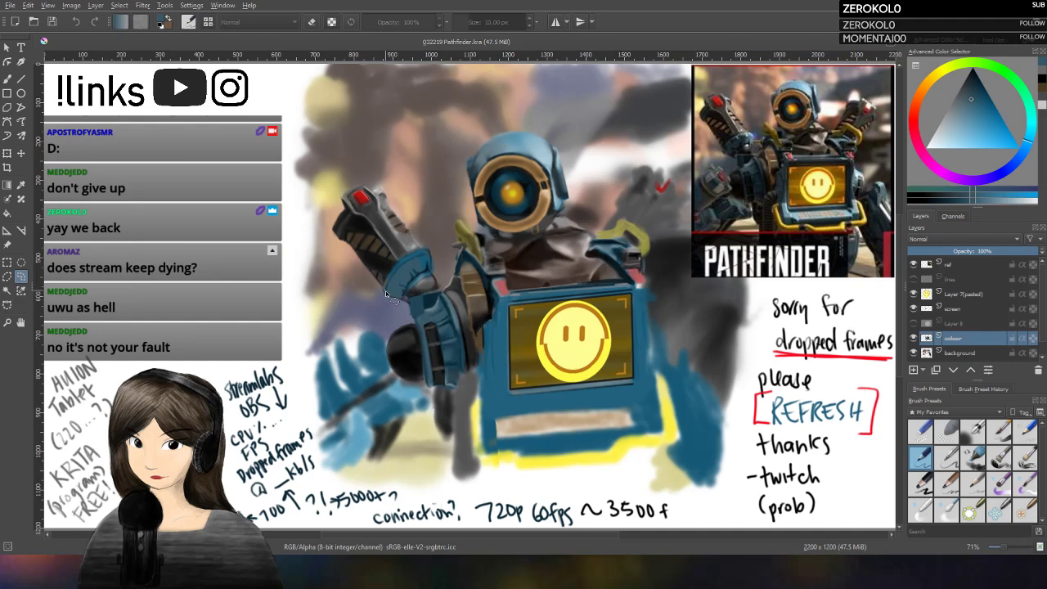
pyautogui.moveTo(404, 299)
pyautogui.mouseDown()
pyautogui.moveTo(436, 273)
pyautogui.moveTo(435, 259)
pyautogui.moveTo(381, 165)
pyautogui.moveTo(293, 236)
pyautogui.moveTo(398, 307)
pyautogui.mouseUp()
pyautogui.click(410, 305)
pyautogui.moveTo(404, 303)
pyautogui.mouseDown()
pyautogui.moveTo(434, 282)
pyautogui.moveTo(396, 306)
pyautogui.moveTo(430, 279)
pyautogui.moveTo(401, 307)
pyautogui.moveTo(446, 280)
pyautogui.moveTo(416, 316)
pyautogui.moveTo(419, 286)
pyautogui.moveTo(446, 278)
pyautogui.moveTo(436, 235)
pyautogui.moveTo(390, 333)
pyautogui.mouseUp()
pyautogui.click(428, 300)
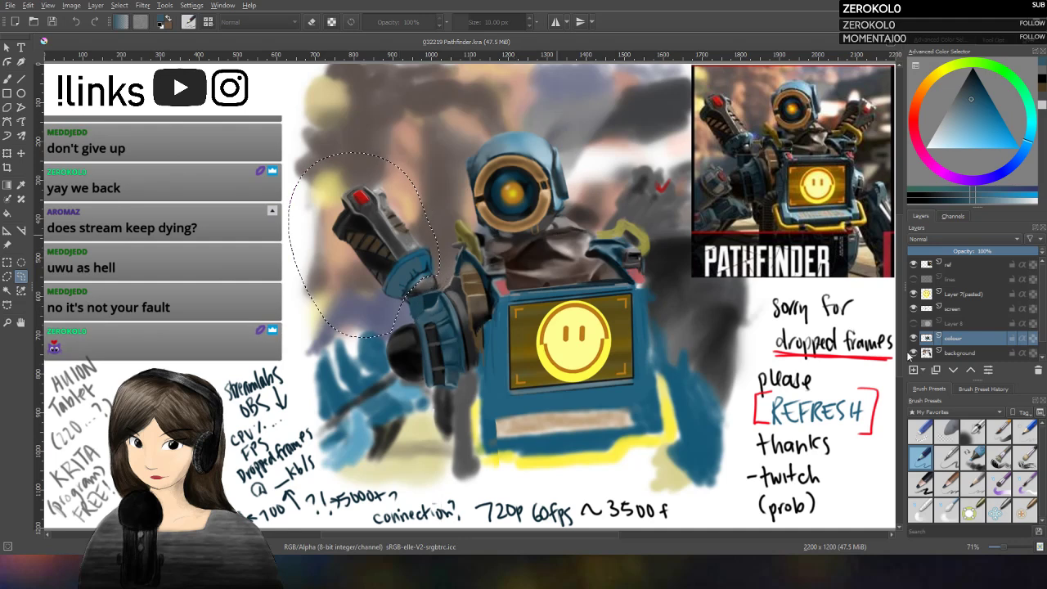
# Step: Reshape the edge of the blue wrist cuff with the Distort Move brush and reduce its size to 21.53 px
pyautogui.click(997, 511)
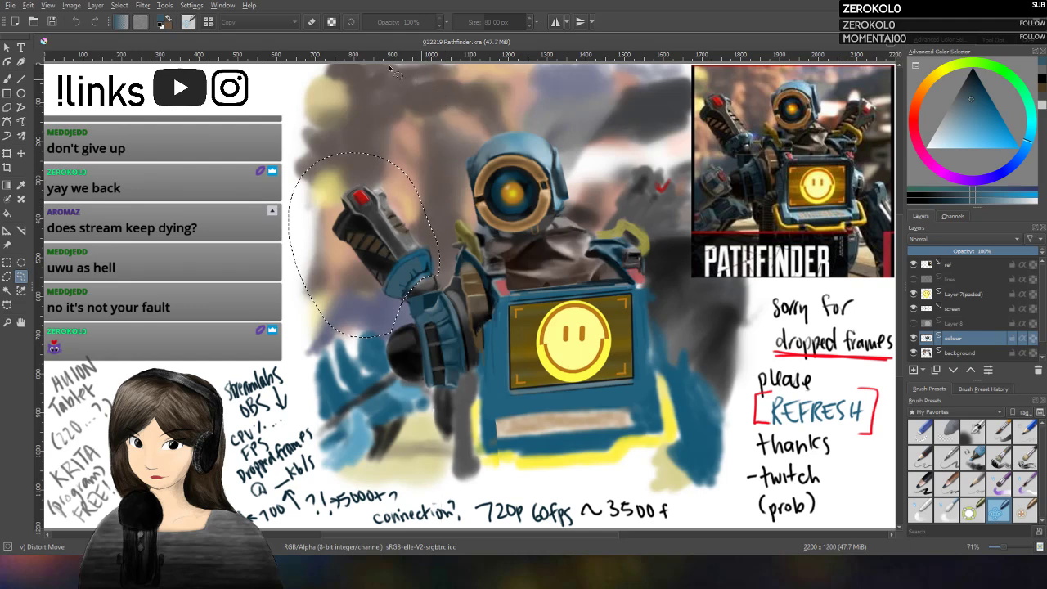
pyautogui.click(7, 79)
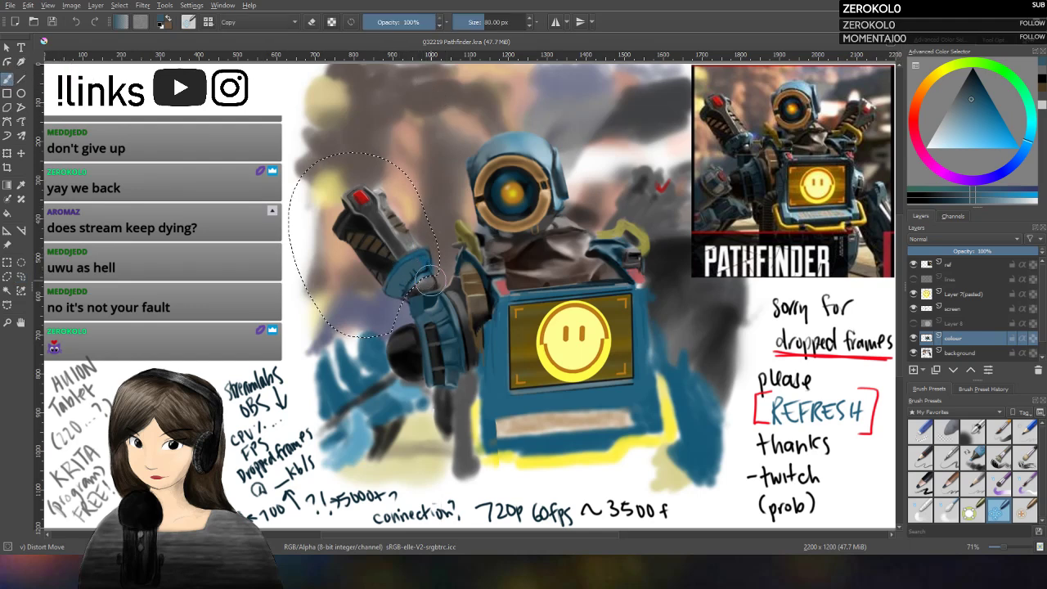
pyautogui.moveTo(419, 284)
pyautogui.mouseDown()
pyautogui.moveTo(433, 289)
pyautogui.moveTo(402, 280)
pyautogui.moveTo(406, 289)
pyautogui.moveTo(410, 275)
pyautogui.moveTo(417, 281)
pyautogui.moveTo(416, 231)
pyautogui.moveTo(420, 286)
pyautogui.moveTo(419, 220)
pyautogui.moveTo(441, 244)
pyautogui.moveTo(444, 271)
pyautogui.moveTo(428, 220)
pyautogui.moveTo(416, 292)
pyautogui.moveTo(417, 266)
pyautogui.mouseUp()
pyautogui.press('[')
pyautogui.press('[')
pyautogui.press('[')
pyautogui.press('[')
pyautogui.press('[')
pyautogui.press('[')
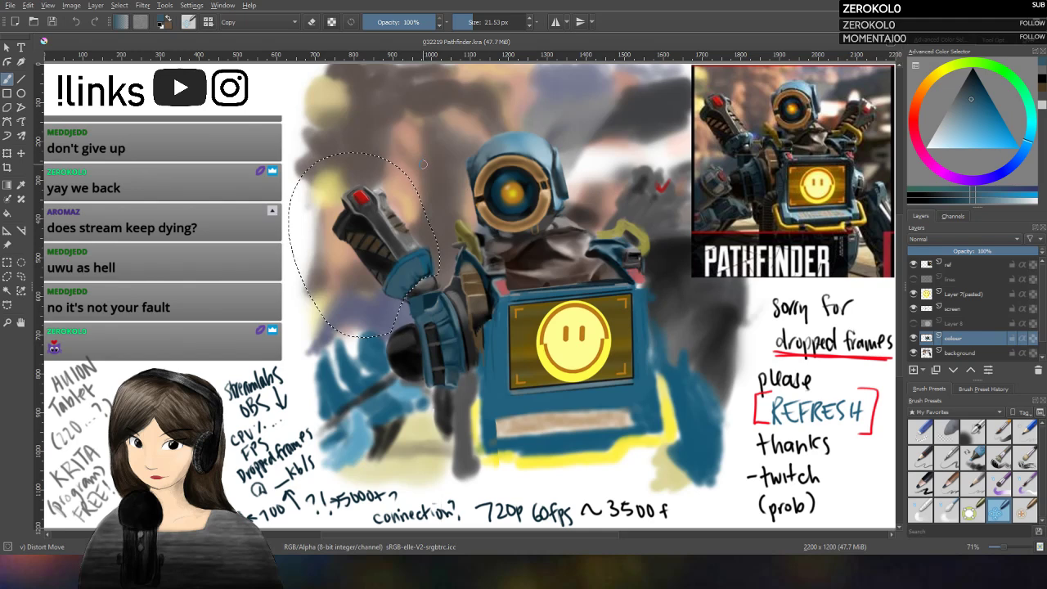
# Step: Clear the selection around the raised hand
pyautogui.click(20, 276)
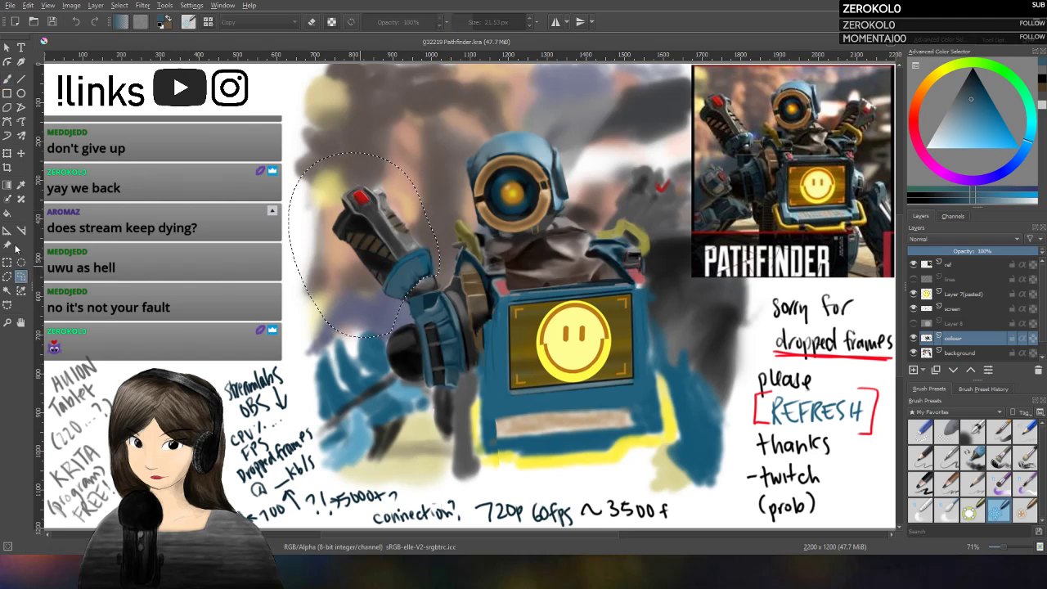
pyautogui.click(127, 202)
pyautogui.moveTo(360, 152); pyautogui.dragTo(364, 153)
pyautogui.hotkey('ctrl', 'shift', 'a')
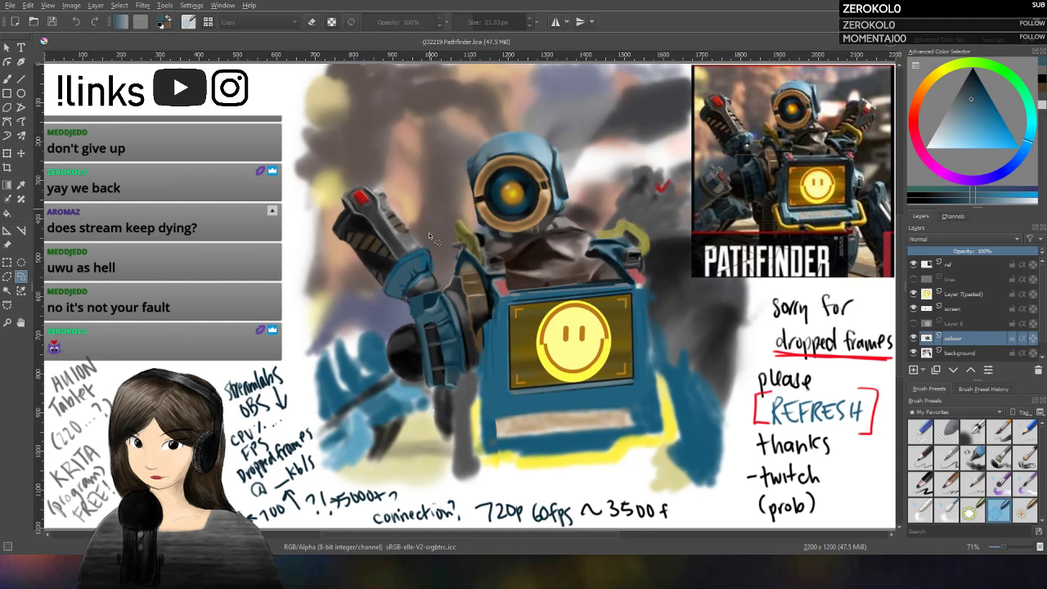
# Step: Draw a tighter freehand selection around the raised forearm, following the lower edge of the blue wrist cuff
pyautogui.moveTo(403, 296)
pyautogui.mouseDown()
pyautogui.moveTo(438, 274)
pyautogui.moveTo(404, 296)
pyautogui.mouseUp()
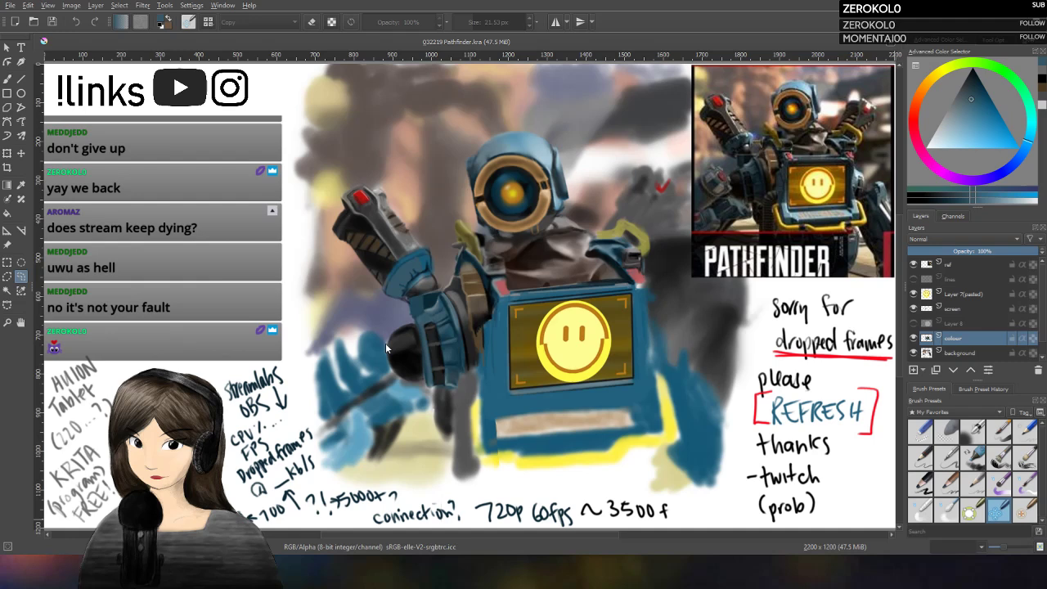
pyautogui.press('+')
pyautogui.press('+')
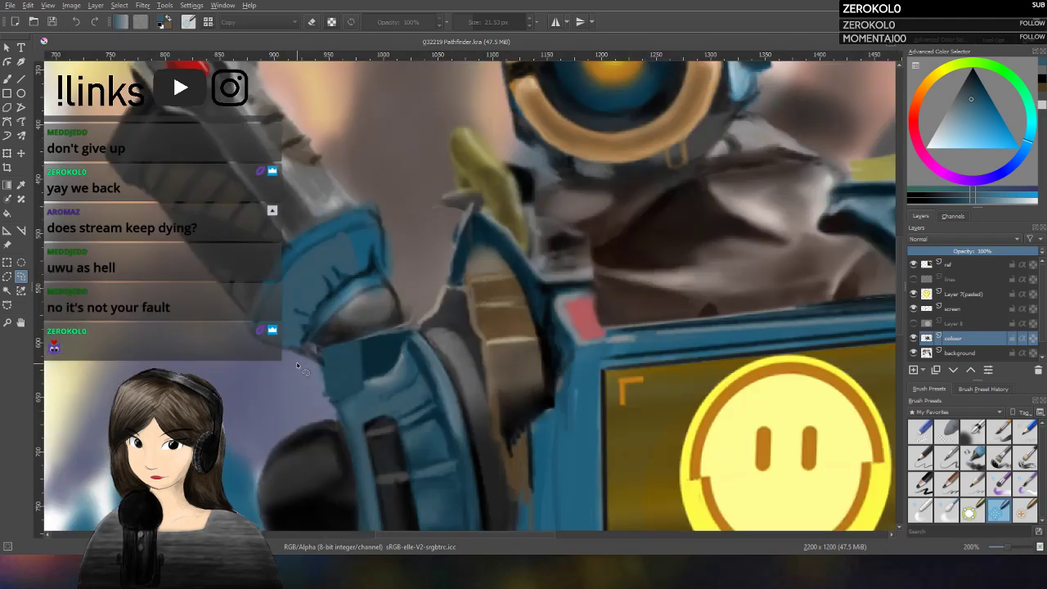
pyautogui.moveTo(306, 349)
pyautogui.mouseDown()
pyautogui.moveTo(360, 292)
pyautogui.moveTo(402, 284)
pyautogui.moveTo(400, 136)
pyautogui.moveTo(239, 122)
pyautogui.moveTo(244, 403)
pyautogui.mouseUp()
# Step: Push the cuff's lower edge into shape with the Distort Move brush at 101.30 px, and reduce the brush to 19.83 px
pyautogui.click(1000, 512)
pyautogui.press('b')
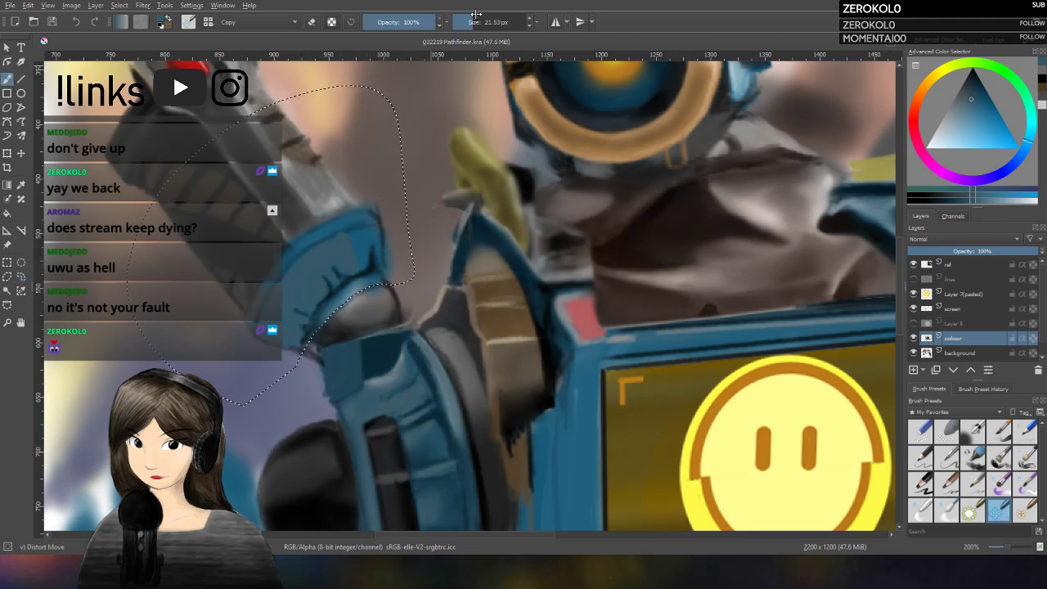
pyautogui.press(']')
pyautogui.press(']')
pyautogui.press(']')
pyautogui.press(']')
pyautogui.moveTo(372, 266); pyautogui.dragTo(307, 328)
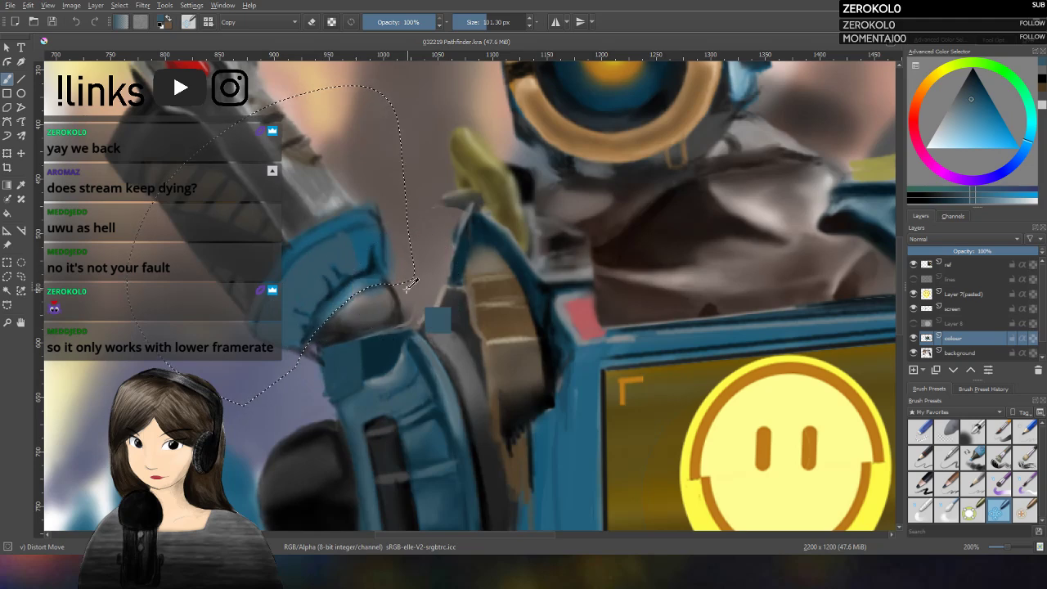
pyautogui.moveTo(342, 302)
pyautogui.mouseDown()
pyautogui.moveTo(372, 319)
pyautogui.moveTo(363, 322)
pyautogui.mouseUp()
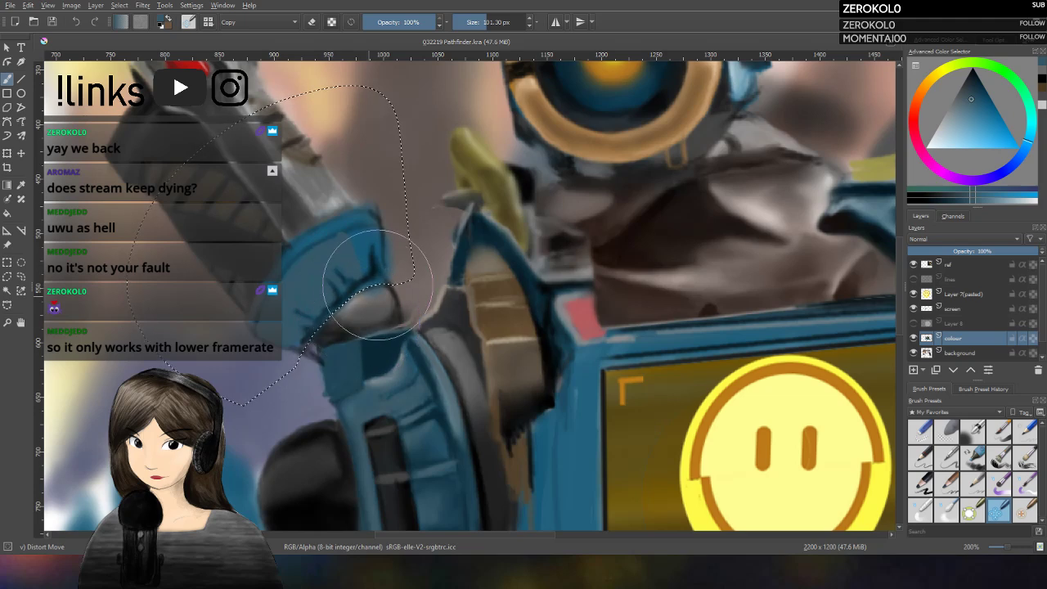
pyautogui.moveTo(491, 22); pyautogui.dragTo(481, 25)
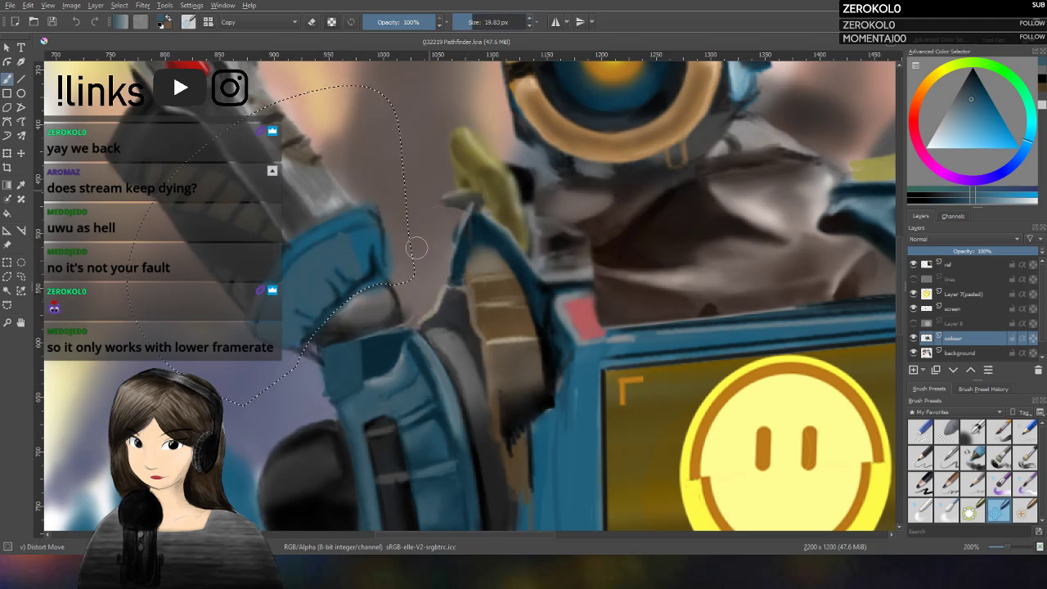
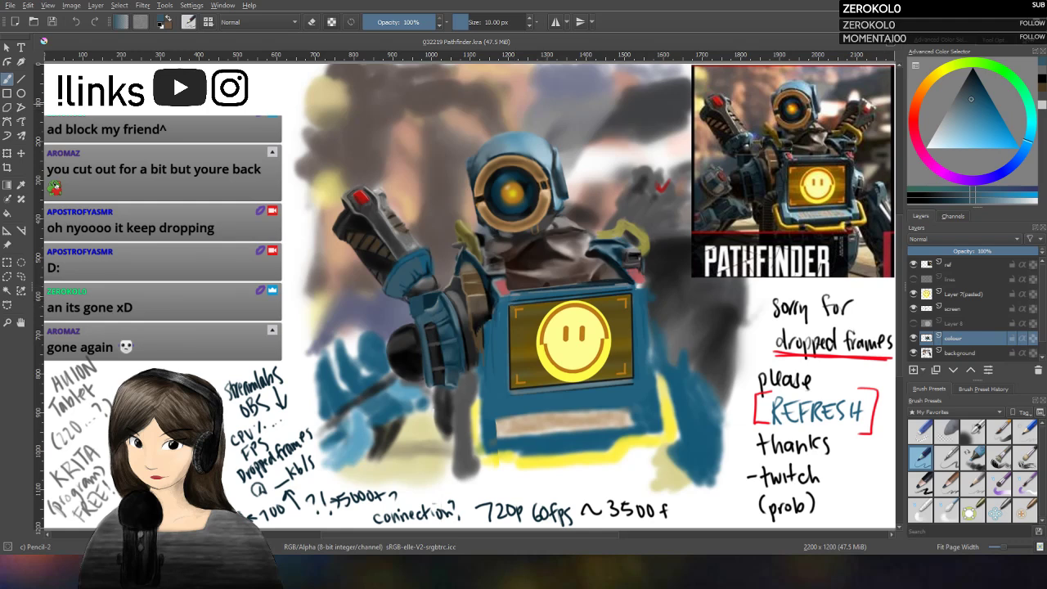
# Step: Handwrite "kbs" after the 3500 note and "60" beside FPS in a muted grey-blue
pyautogui.moveTo(957, 121); pyautogui.dragTo(951, 122)
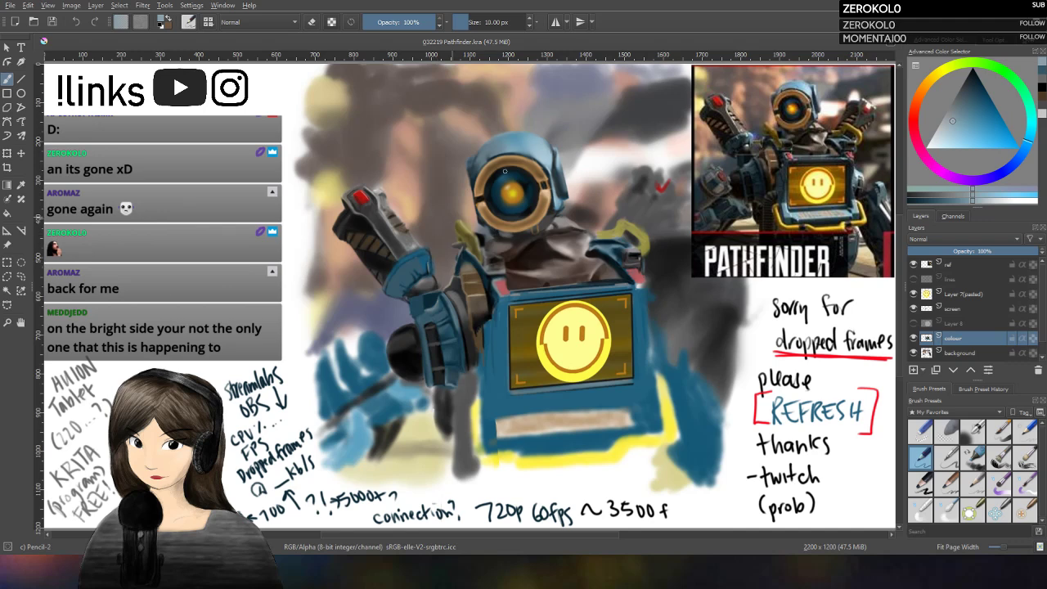
pyautogui.click(969, 201)
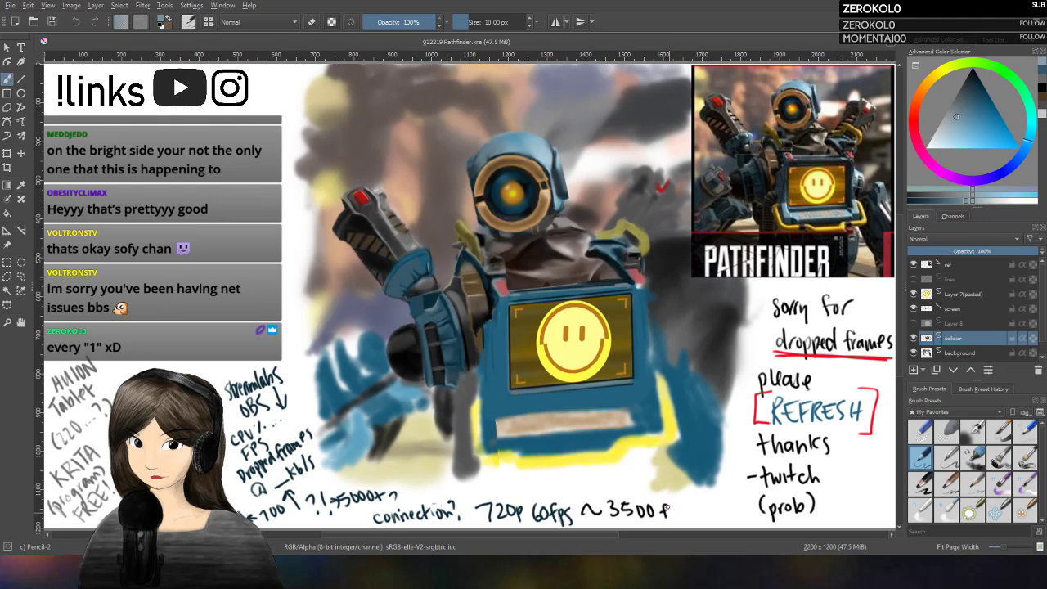
pyautogui.moveTo(667, 507); pyautogui.dragTo(685, 517)
pyautogui.moveTo(700, 504); pyautogui.dragTo(692, 519)
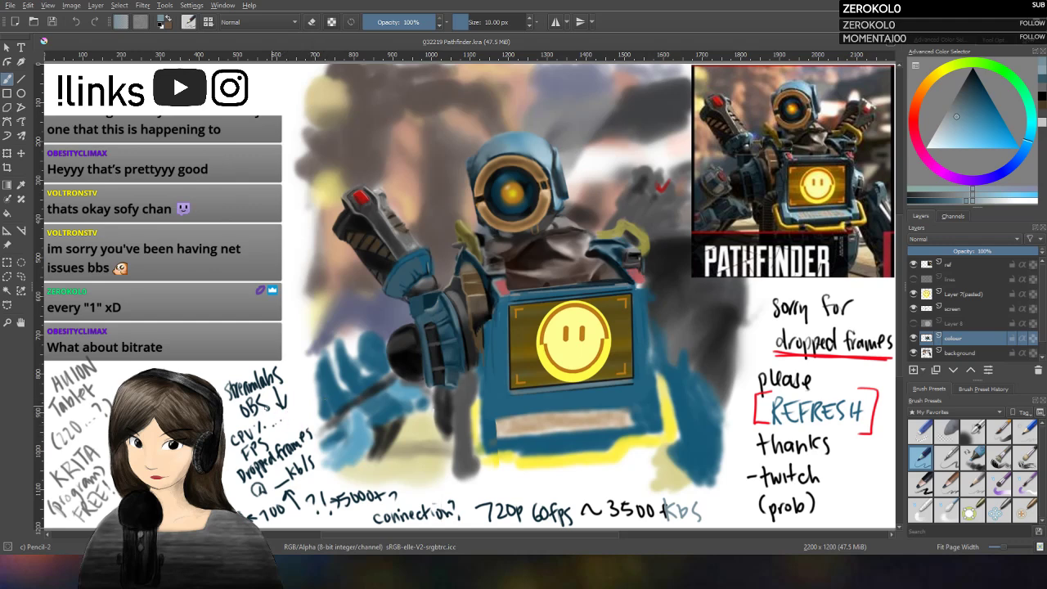
pyautogui.moveTo(278, 430)
pyautogui.mouseDown()
pyautogui.moveTo(275, 443)
pyautogui.moveTo(285, 432)
pyautogui.mouseUp()
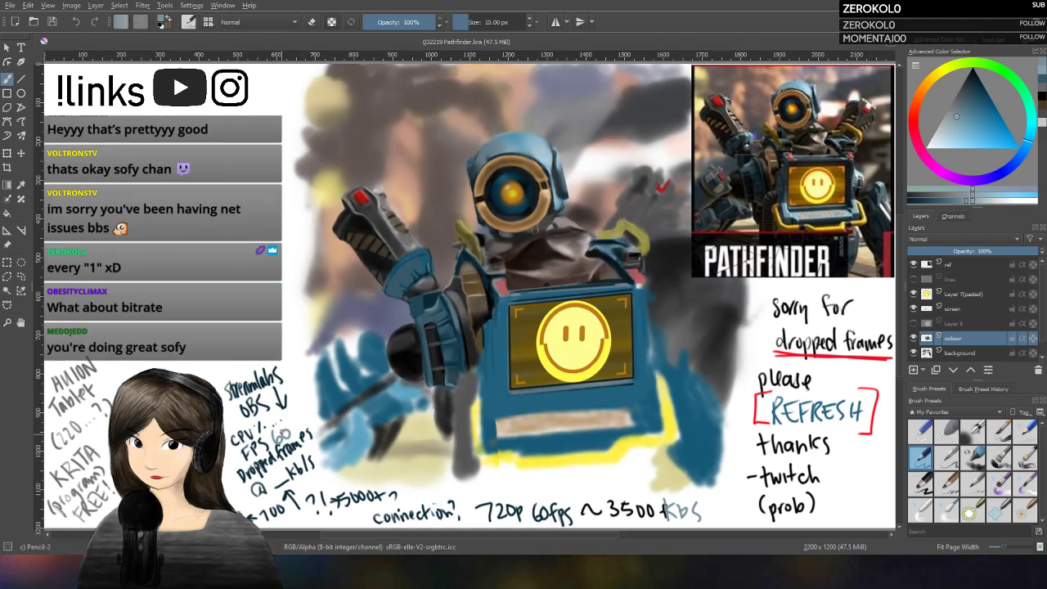
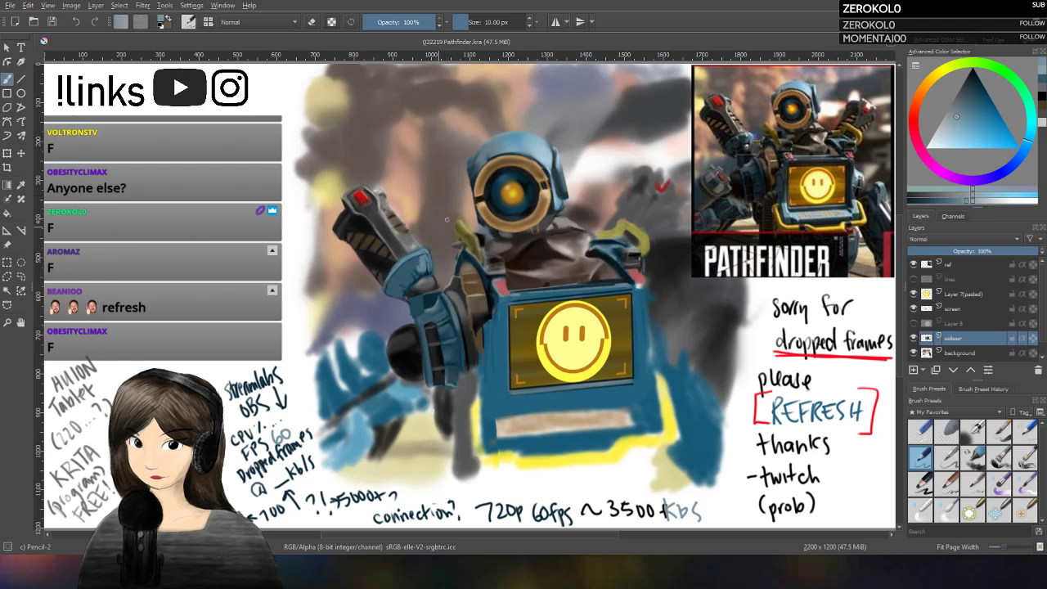
# Step: Set the painting colour to a darker shade of the robot's saturated blue
pyautogui.keyDown('ctrl'); pyautogui.click(670, 75); pyautogui.keyUp('ctrl')
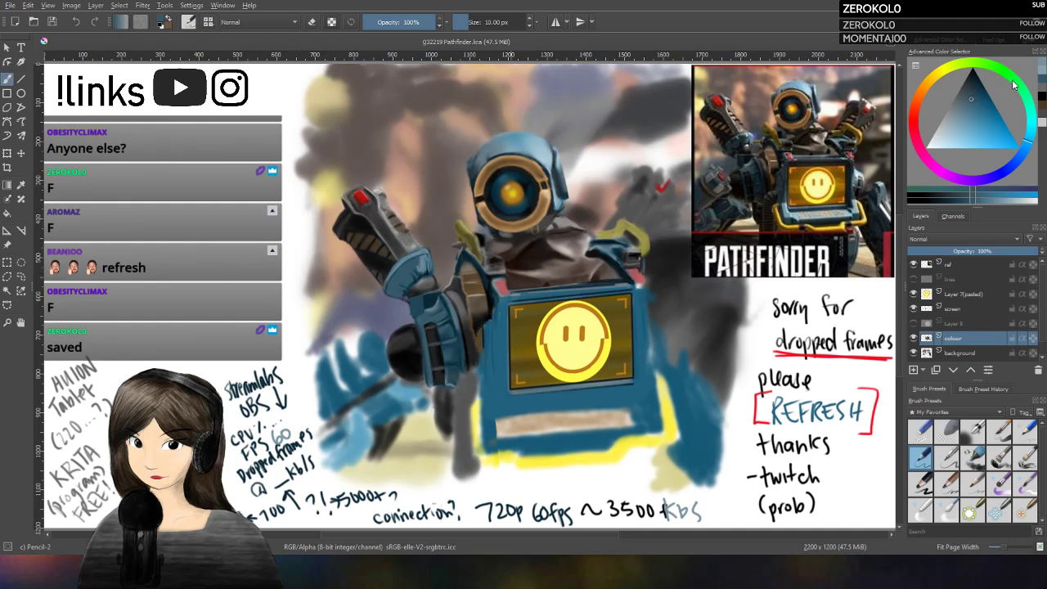
pyautogui.click(949, 204)
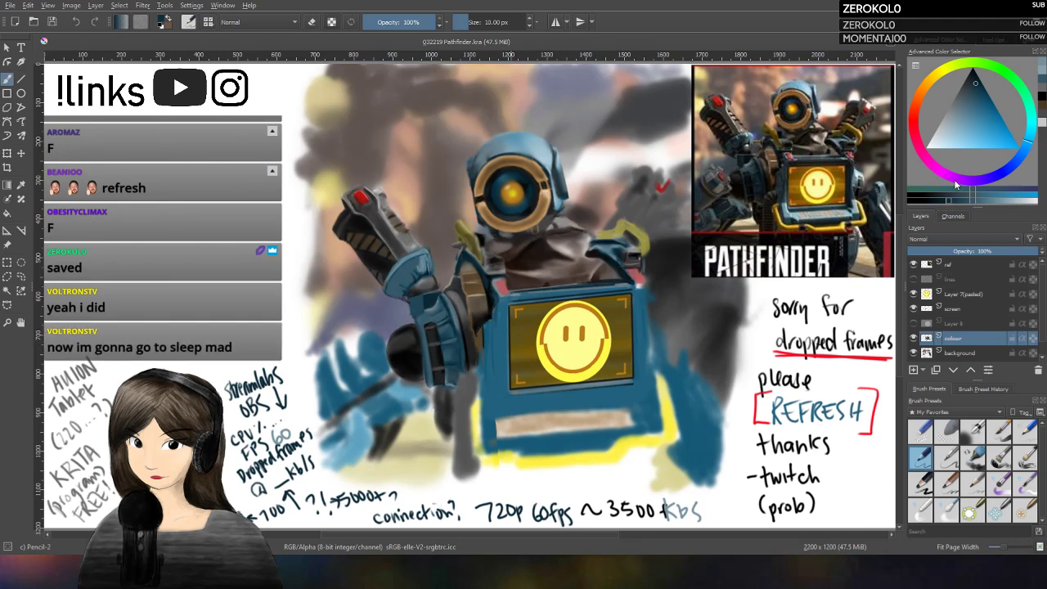